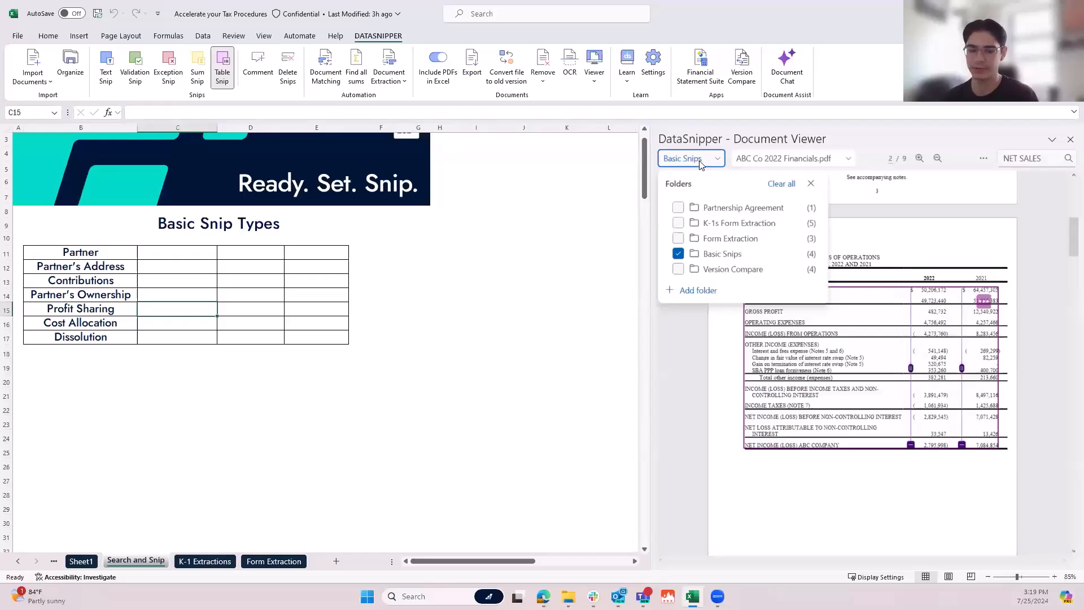
# Step: Switch the folder filter from Basic Snips to Partnership Agreement and open Partnership Agreement.pdf
pyautogui.click(678, 254)
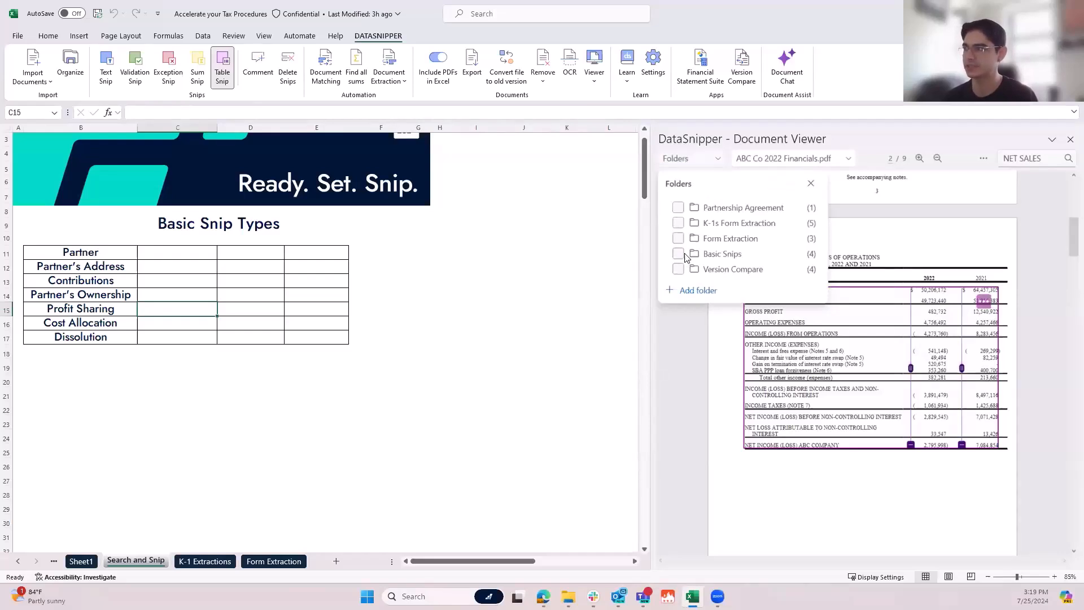
pyautogui.click(679, 208)
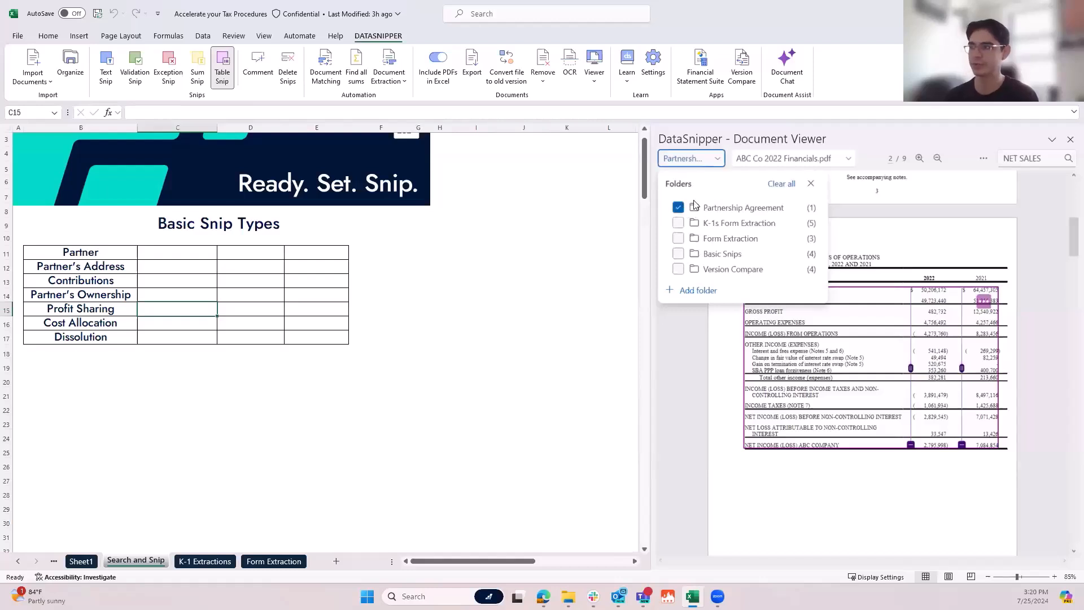
pyautogui.click(865, 138)
pyautogui.click(848, 158)
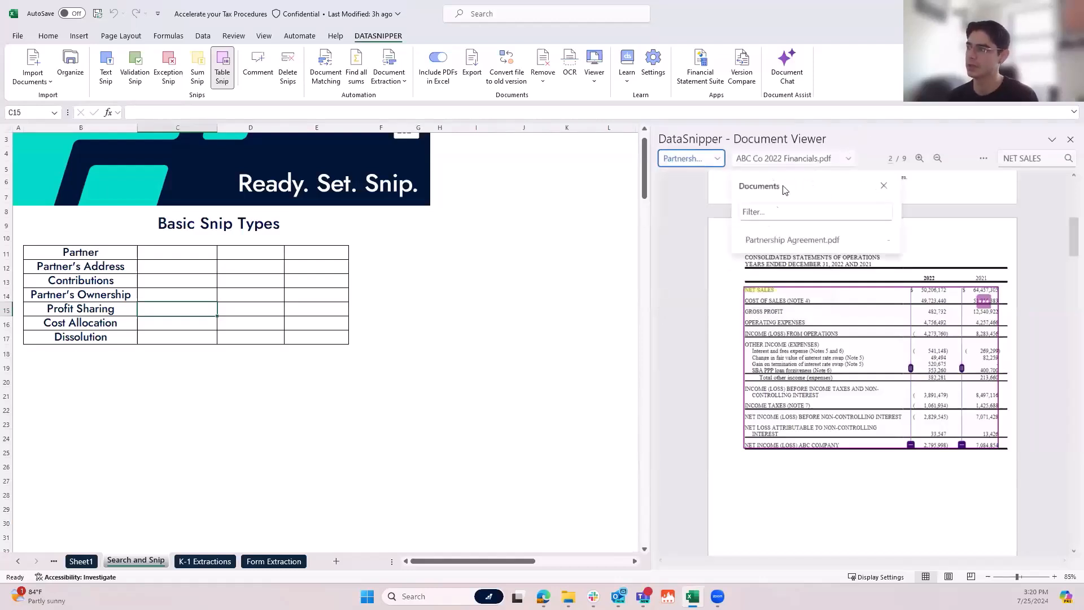
pyautogui.click(786, 242)
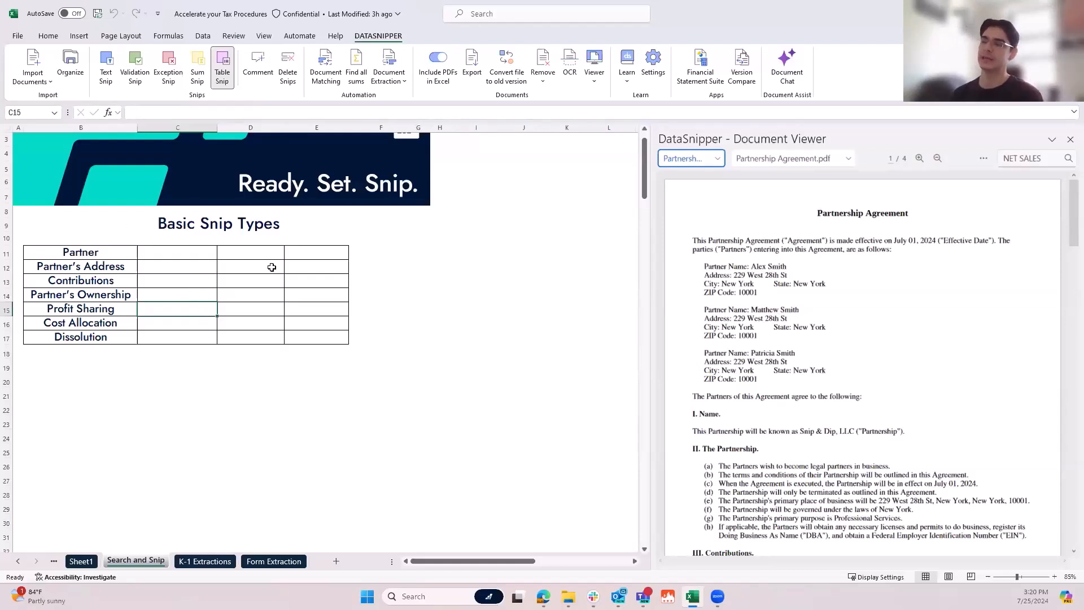
# Step: Text-snip the three partners' names from the agreement into the Partner row, cells C11 to E11
pyautogui.click(179, 254)
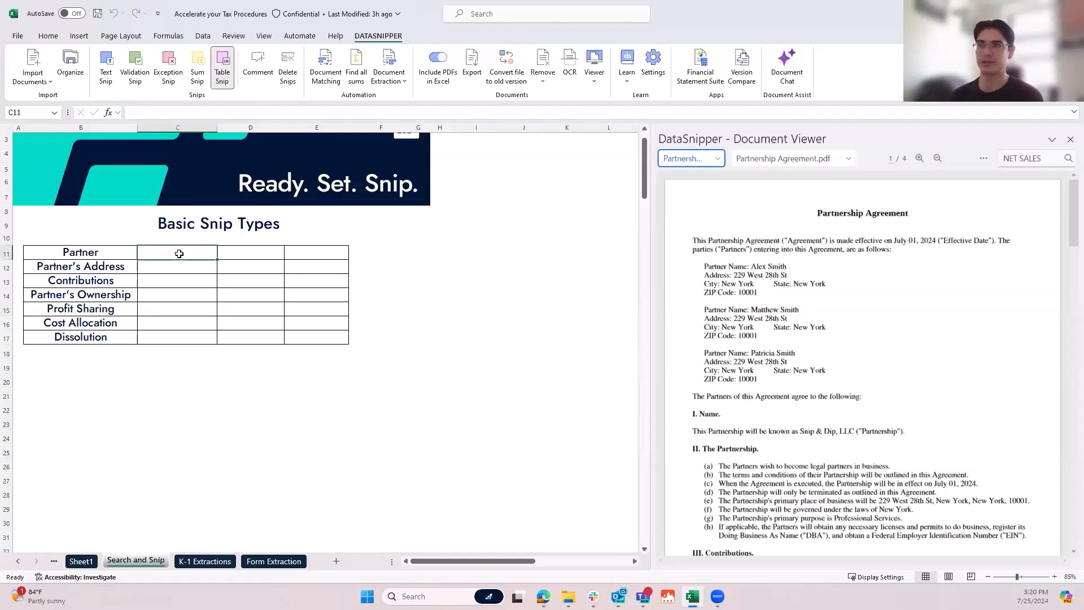
pyautogui.click(108, 71)
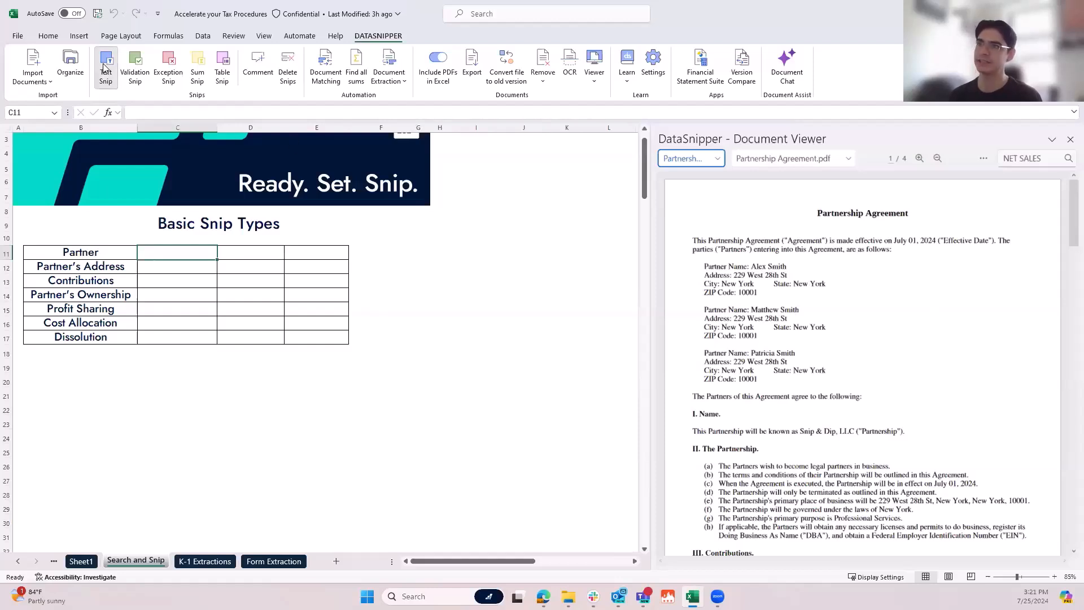
pyautogui.moveTo(749, 262); pyautogui.dragTo(791, 271)
pyautogui.moveTo(749, 305); pyautogui.dragTo(805, 312)
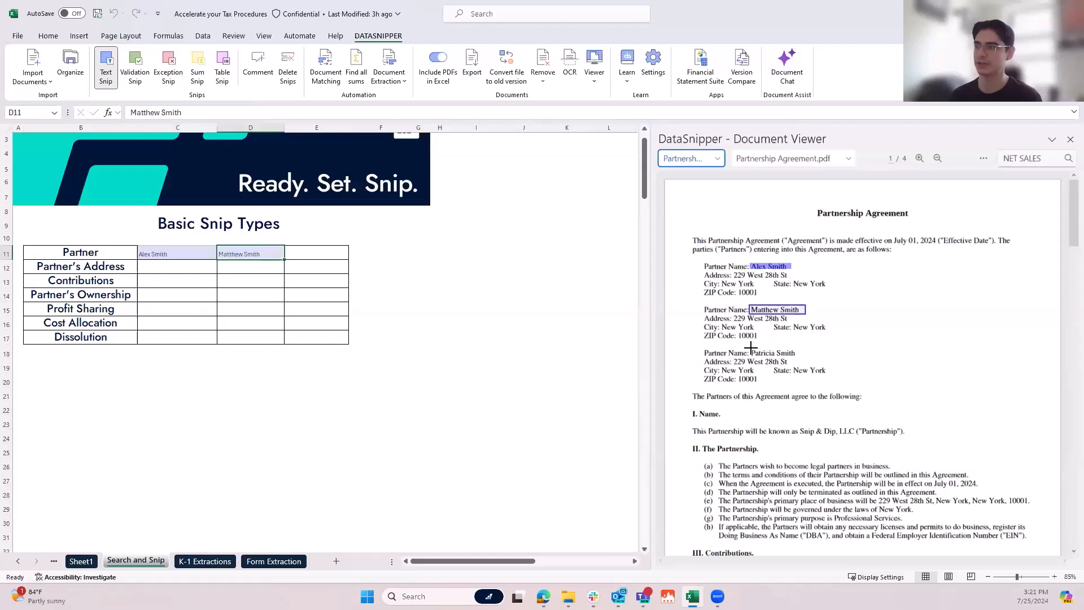
pyautogui.moveTo(750, 348); pyautogui.dragTo(803, 355)
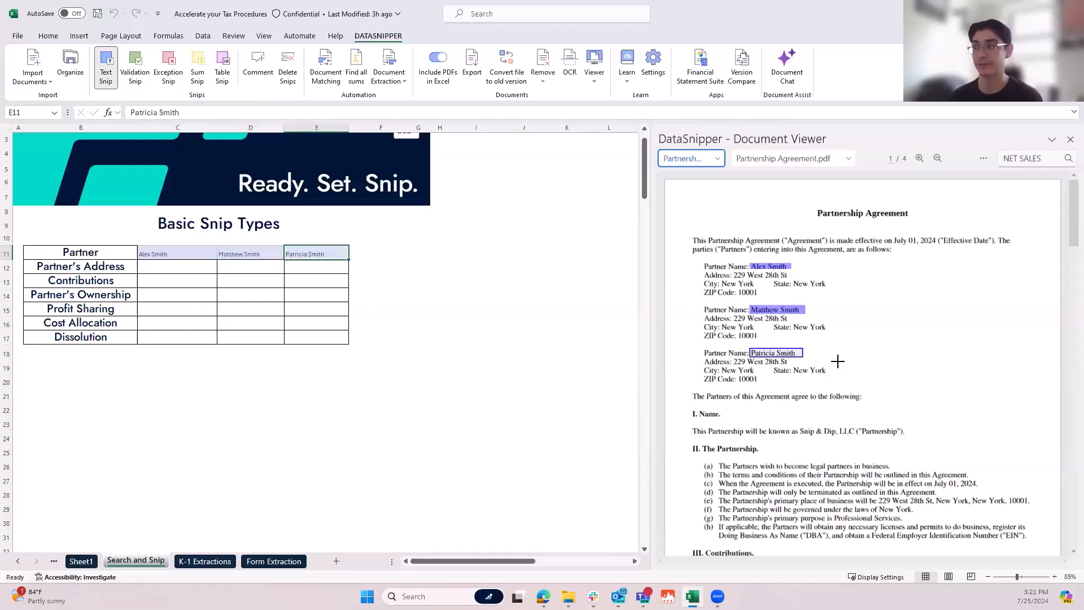
# Step: Text-snip each partner's street address from the agreement into the Partner's Address row, cells C12 to E12
pyautogui.click(191, 269)
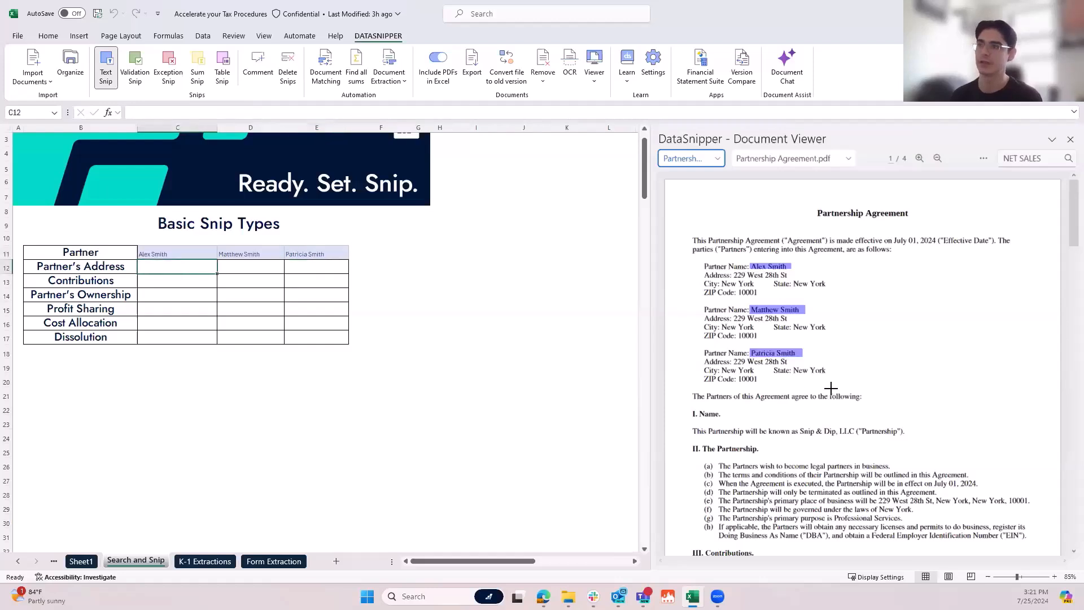
pyautogui.moveTo(731, 271); pyautogui.dragTo(798, 279)
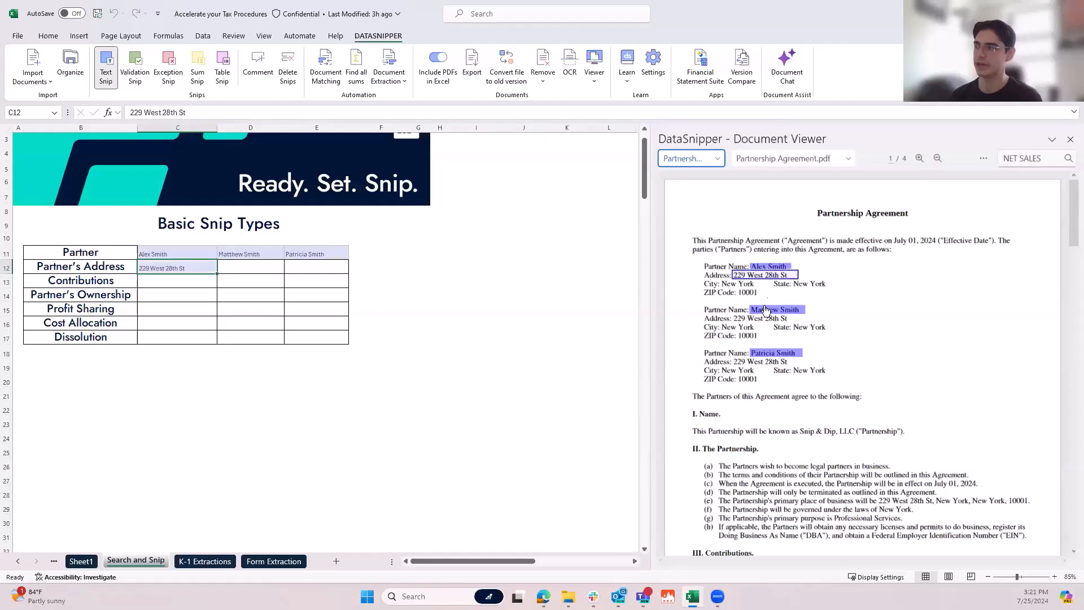
pyautogui.press('Right')
pyautogui.moveTo(731, 314); pyautogui.dragTo(797, 321)
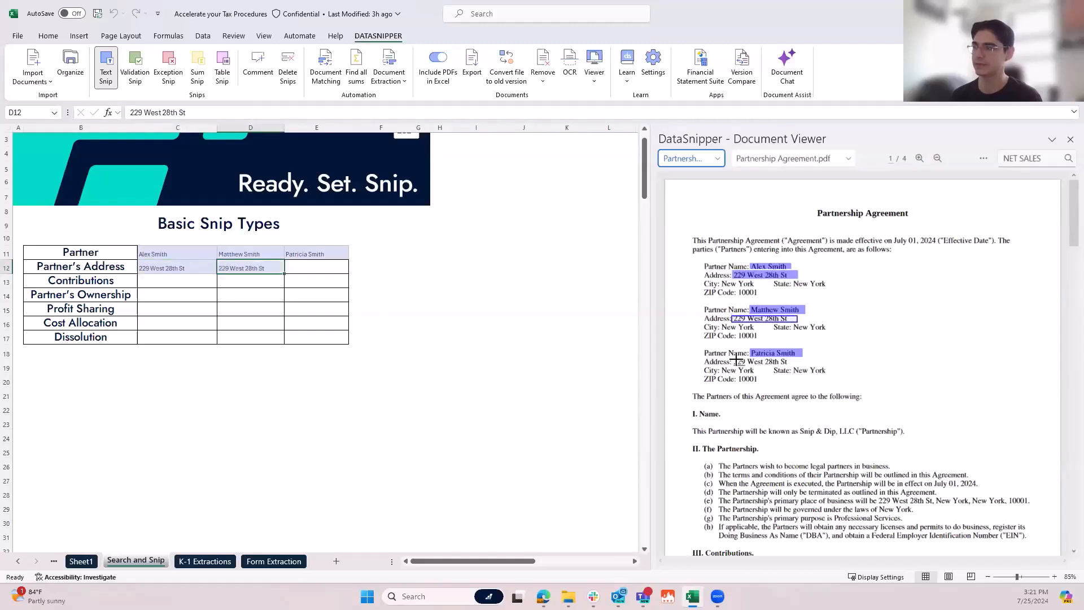
pyautogui.press('Right')
pyautogui.moveTo(733, 357); pyautogui.dragTo(792, 365)
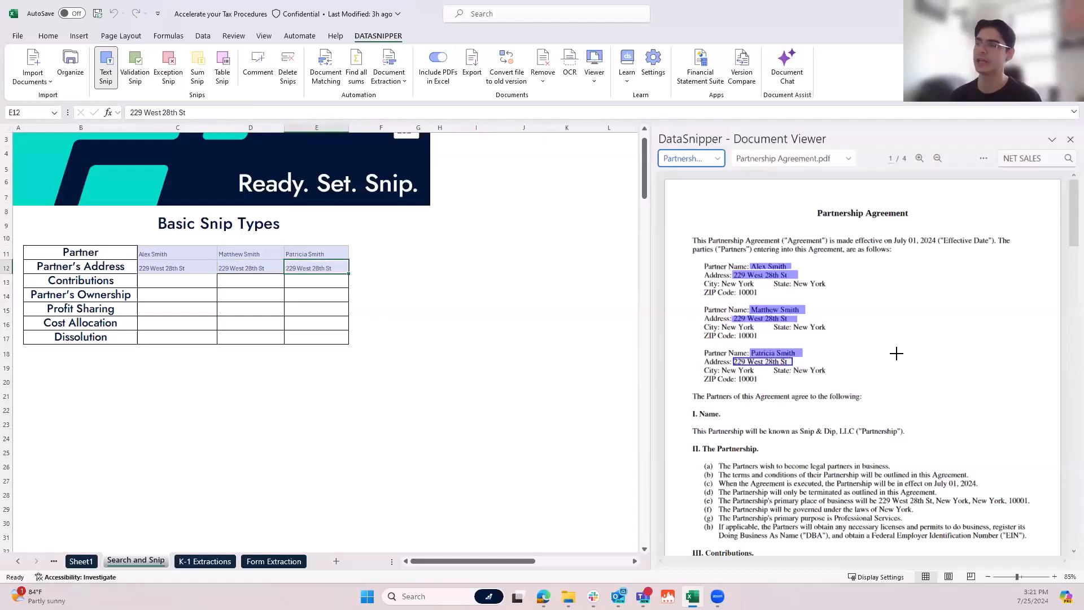
# Step: Trace the first partner's name in C11 back to its source in the agreement from further down the document
pyautogui.click(475, 276)
pyautogui.scroll(-10, 904, 395)
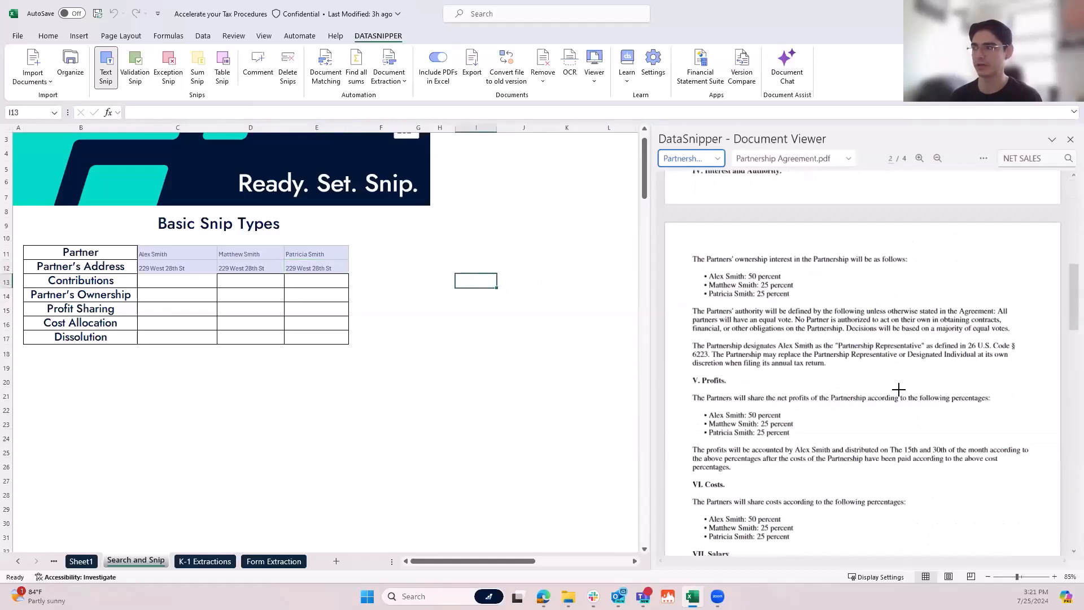
pyautogui.click(183, 253)
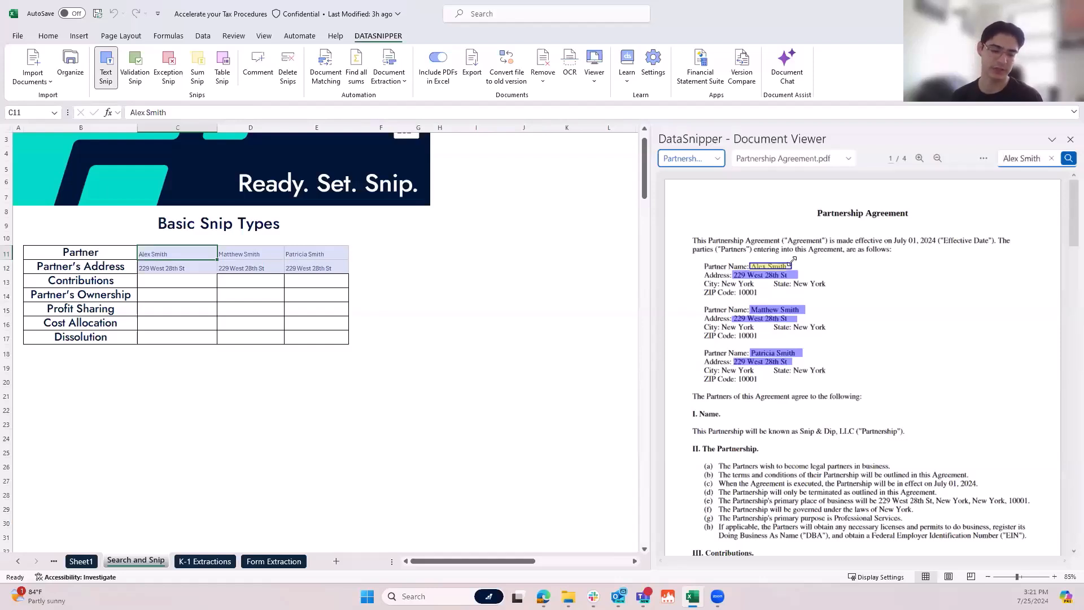
# Step: Text-snip the partners' initial contributions of $200,000.00, $100,000.00 and $100,000.00 into the Contributions row, cells C13 to E13
pyautogui.click(182, 284)
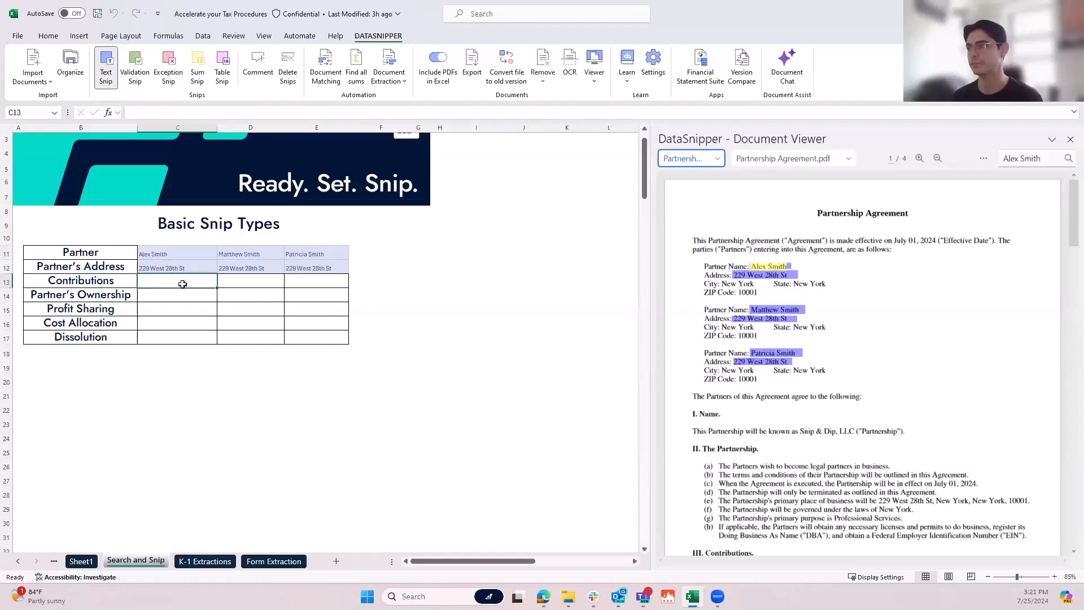
pyautogui.scroll(-3, 892, 351)
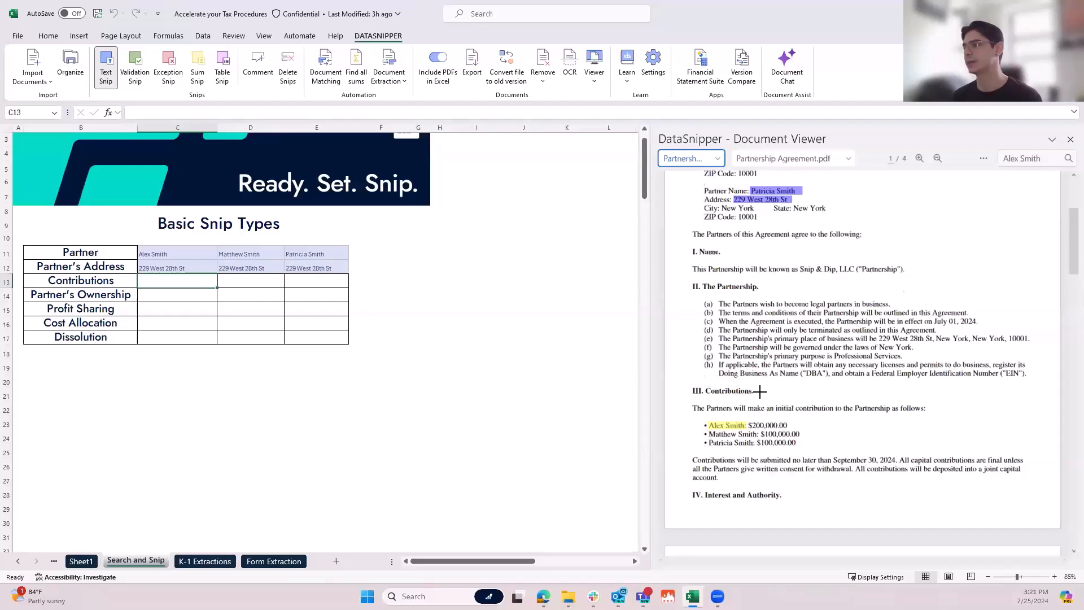
pyautogui.scroll(1, 758, 392)
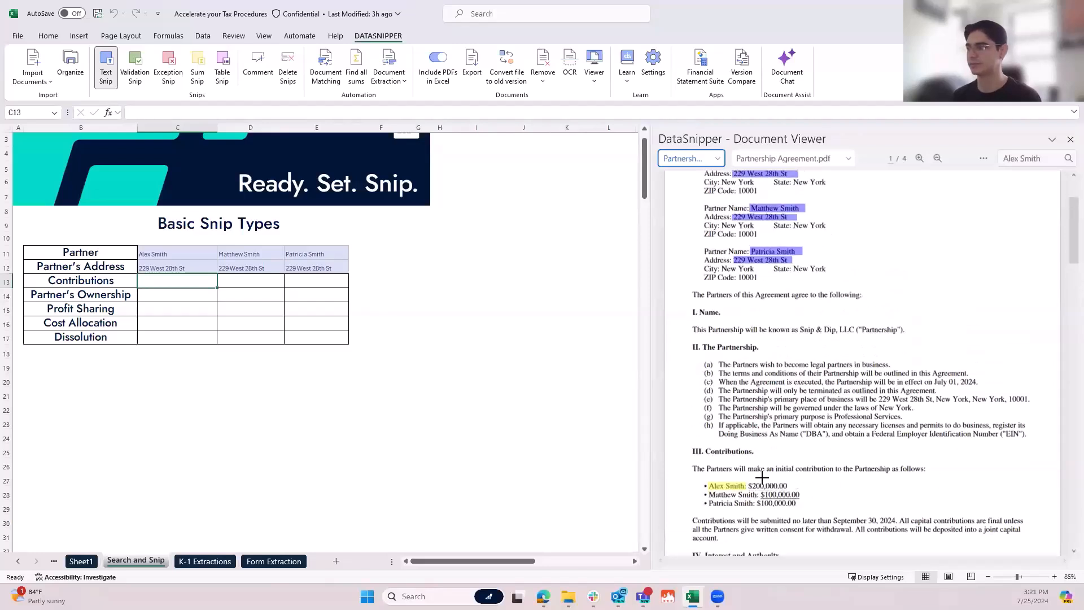
pyautogui.moveTo(745, 481); pyautogui.dragTo(789, 495)
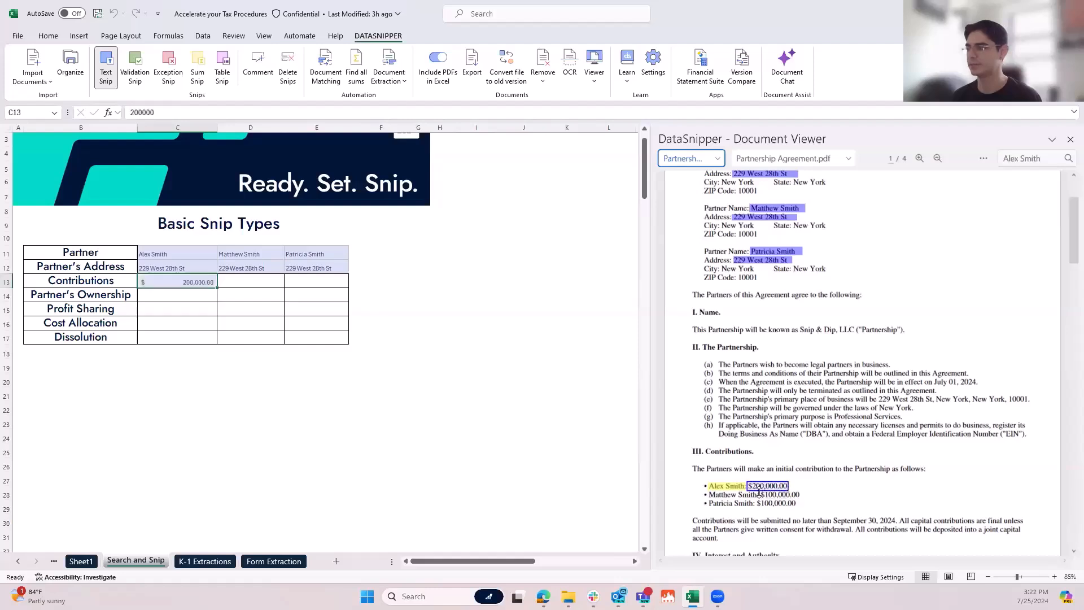
pyautogui.moveTo(757, 491)
pyautogui.mouseDown()
pyautogui.moveTo(804, 498)
pyautogui.moveTo(798, 507)
pyautogui.mouseUp()
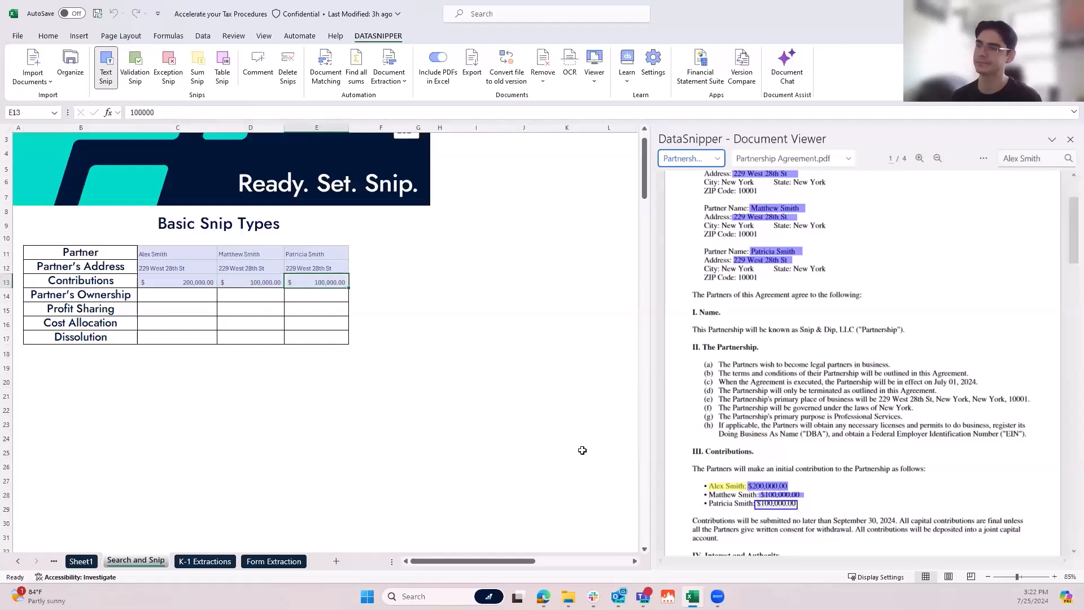
# Step: Target the first Partner's Ownership cell, C14, and search the documents for "Ownership"
pyautogui.scroll(1, 587, 444)
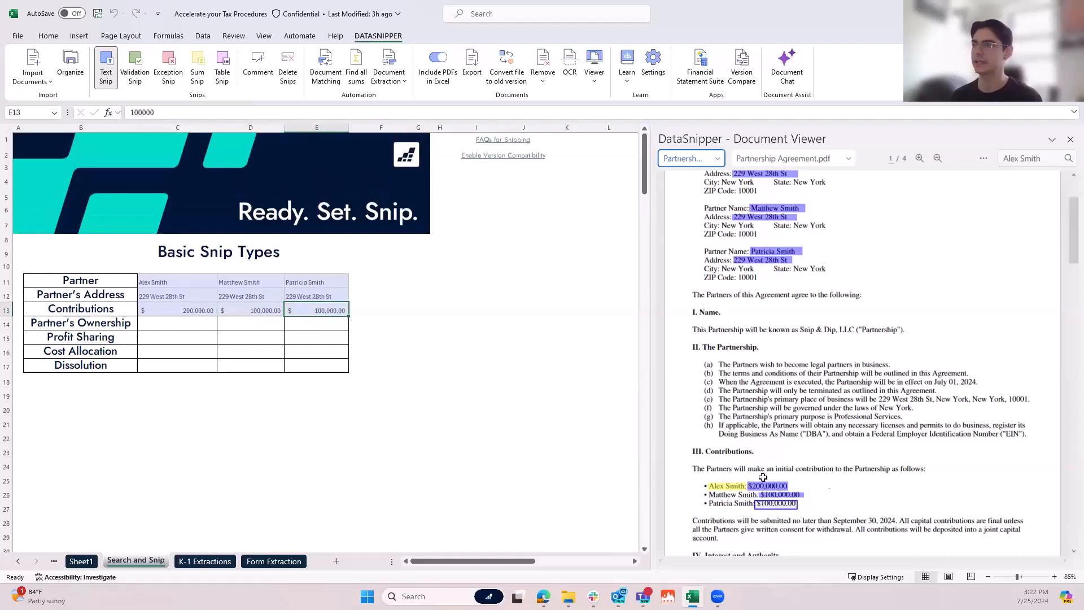
pyautogui.scroll(1, 834, 477)
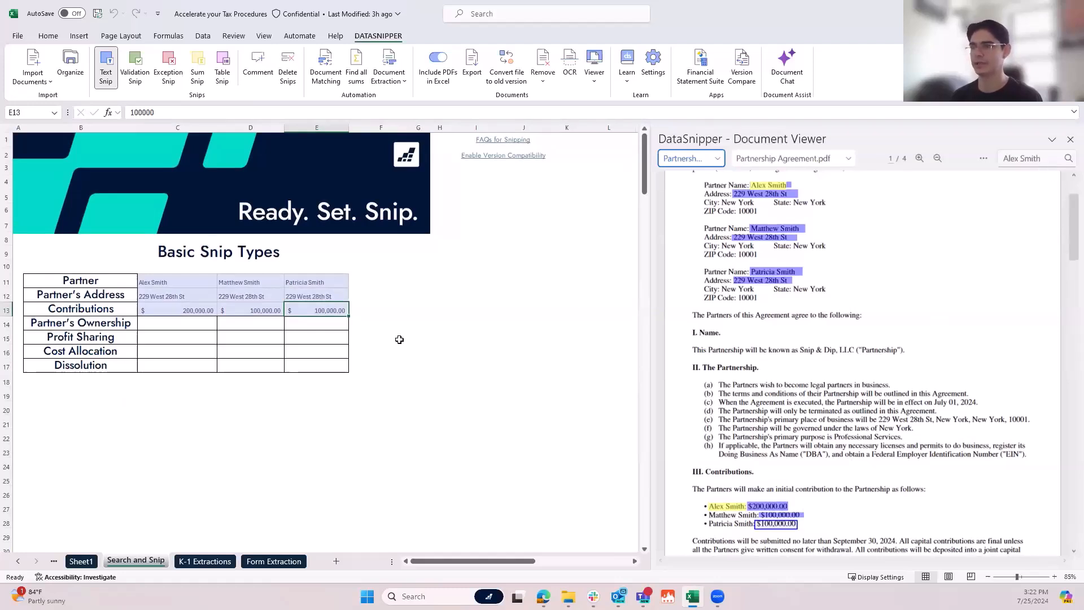
pyautogui.click(162, 327)
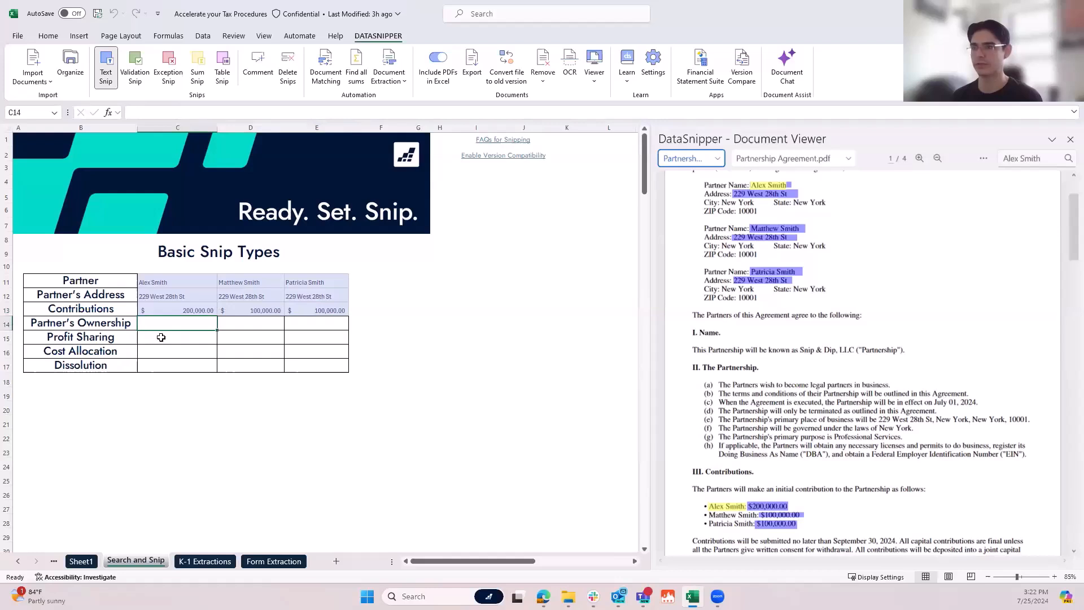
pyautogui.doubleClick(1040, 154)
pyautogui.moveTo(1040, 158); pyautogui.dragTo(1003, 160)
pyautogui.write('O')
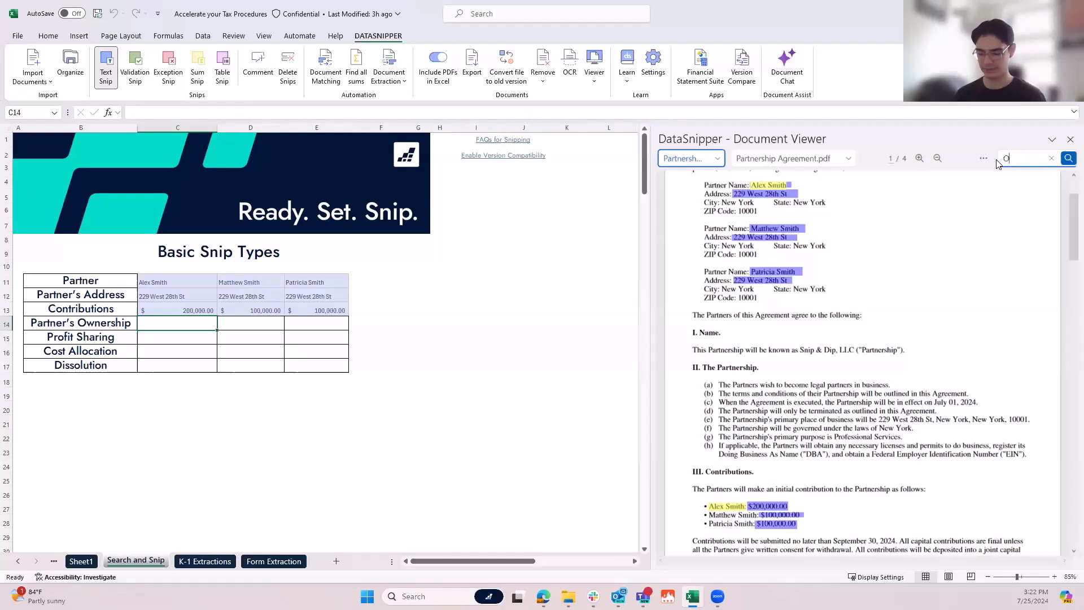
pyautogui.write('wnership')
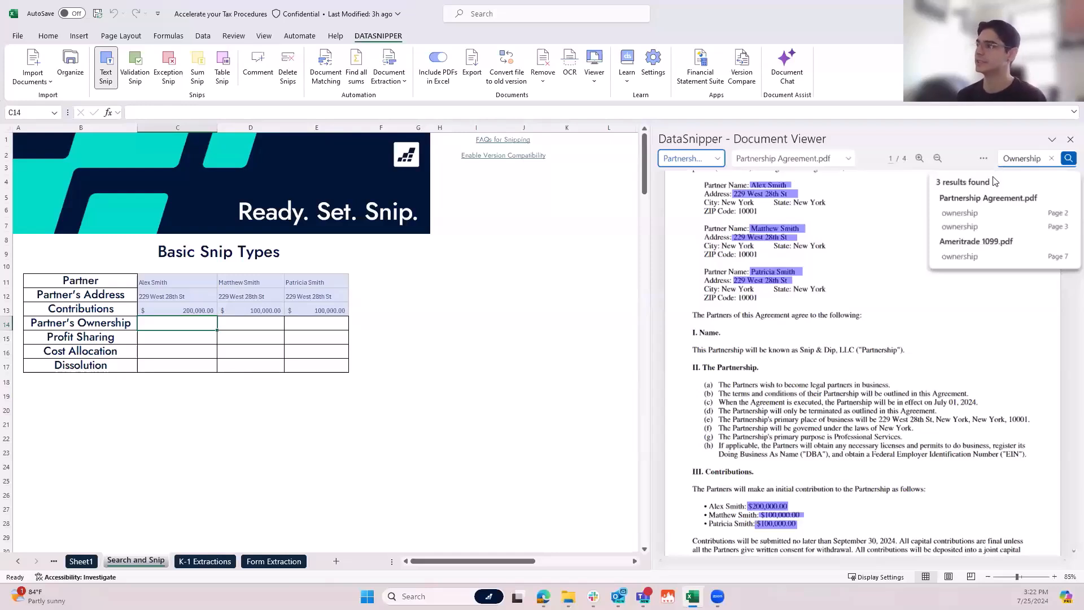
# Step: Review the "ownership" matches on pages 2 and 3 of Partnership Agreement.pdf and page 7 of Ameritrade 1099.pdf
pyautogui.click(980, 212)
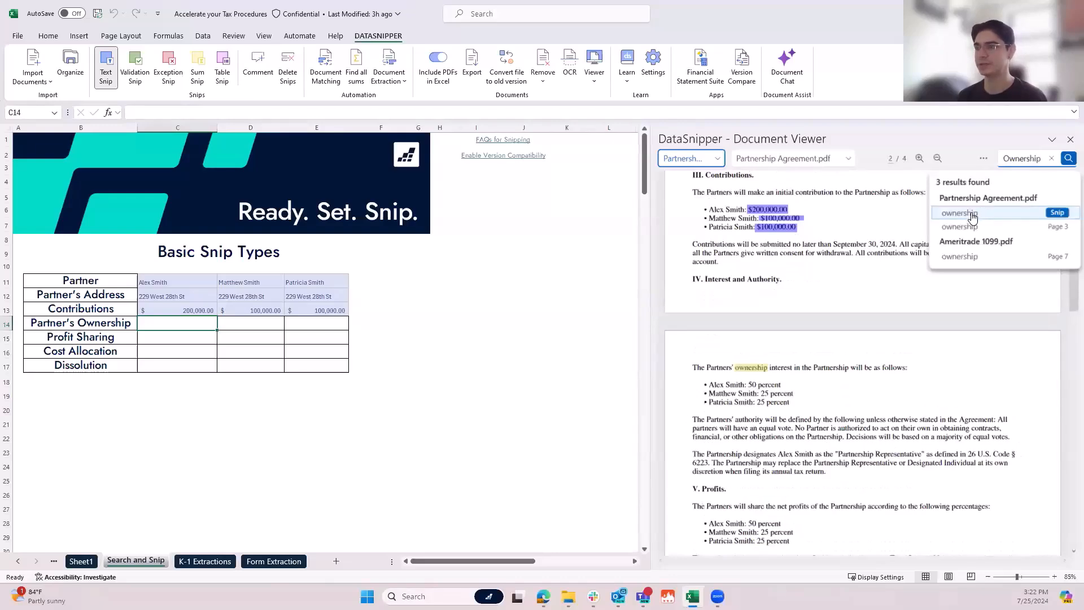
pyautogui.click(975, 227)
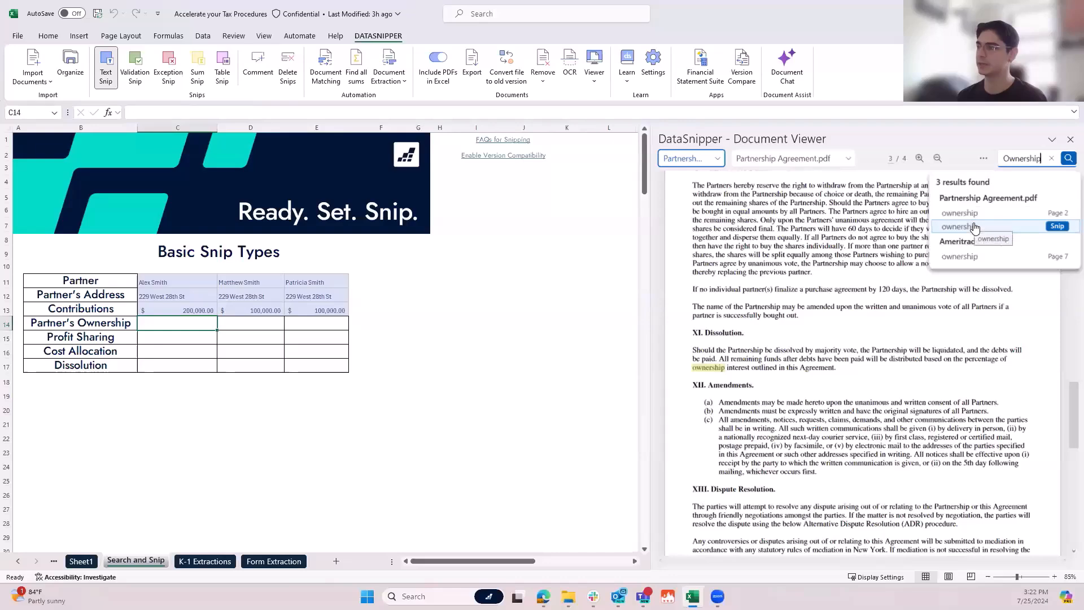
pyautogui.click(980, 257)
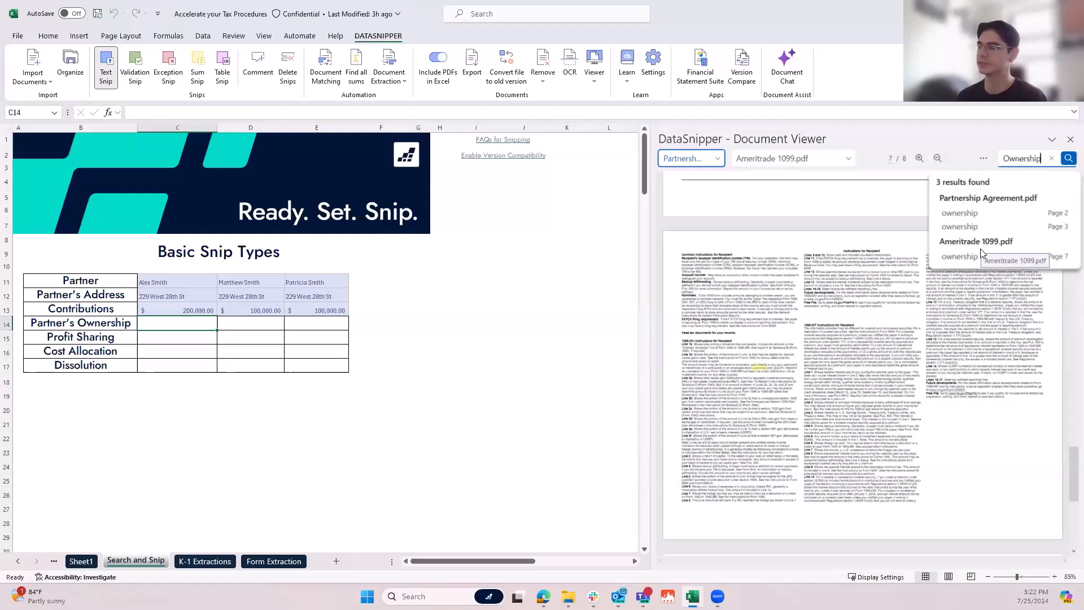
pyautogui.moveTo(980, 257)
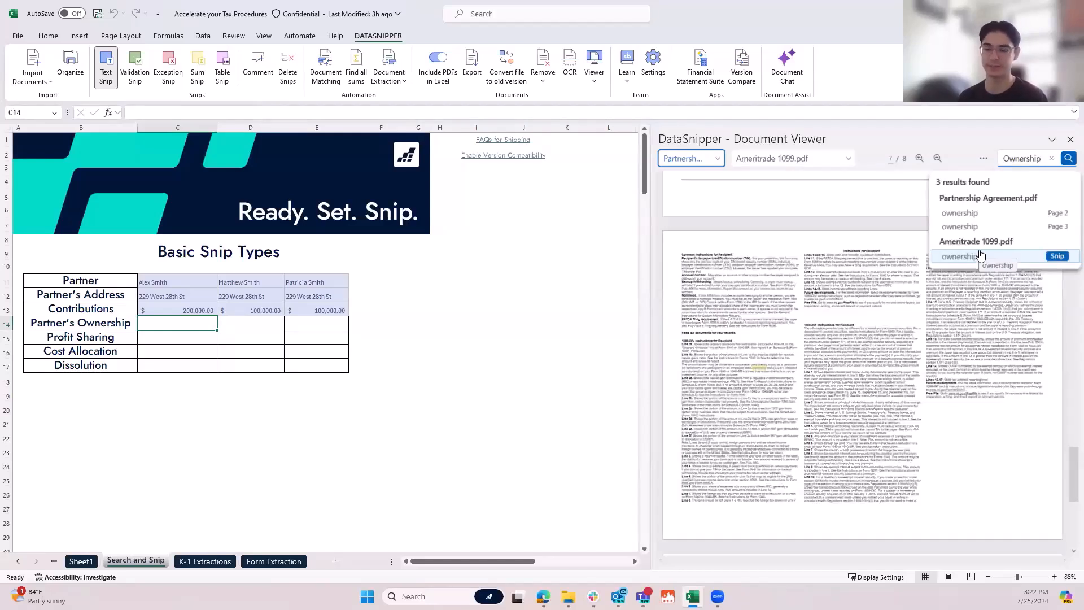
# Step: Snip the page 2 "ownership" match of the agreement directly from the search results into C14, and delete that snip
pyautogui.click(995, 215)
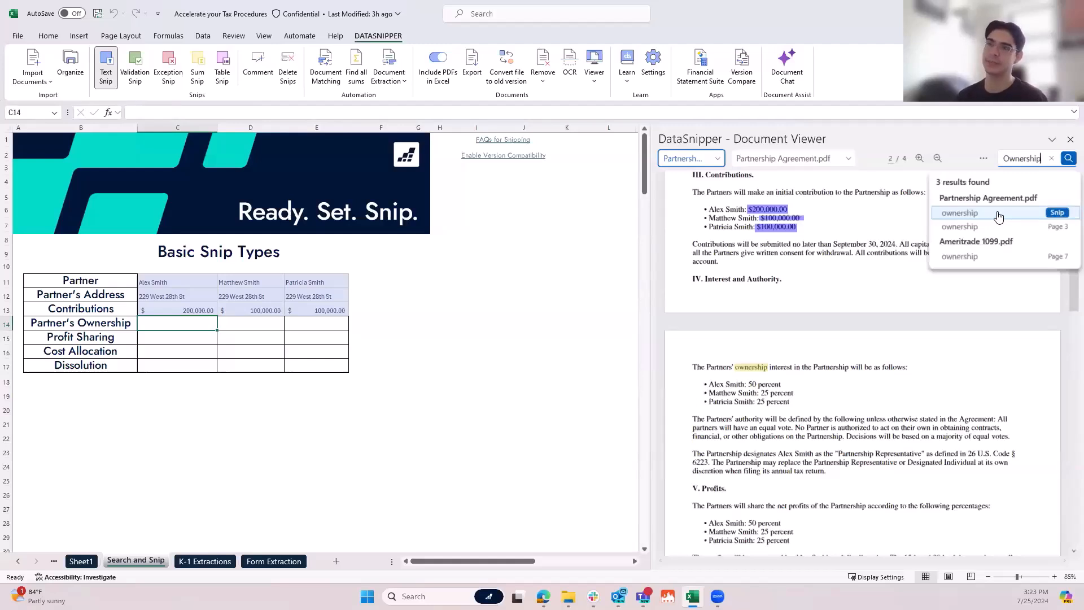
pyautogui.click(1058, 213)
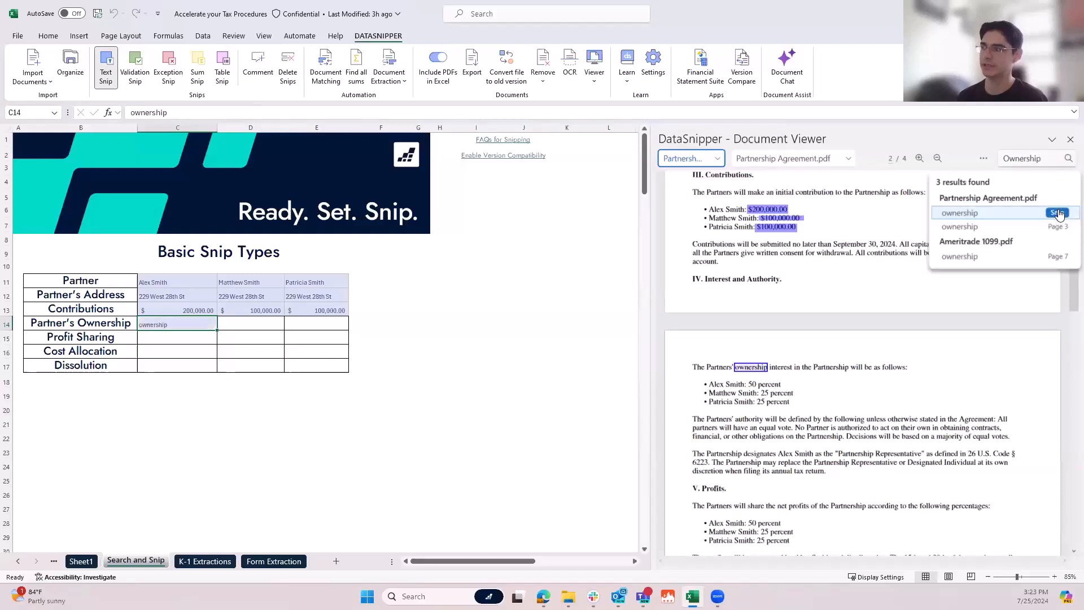
pyautogui.scroll(-10, 731, 380)
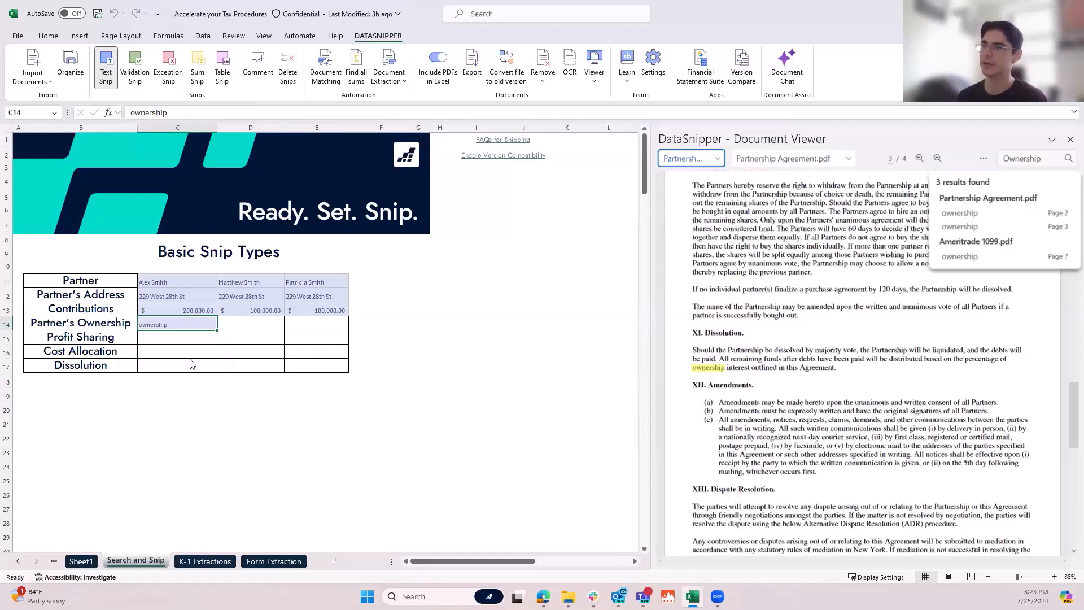
pyautogui.click(174, 325)
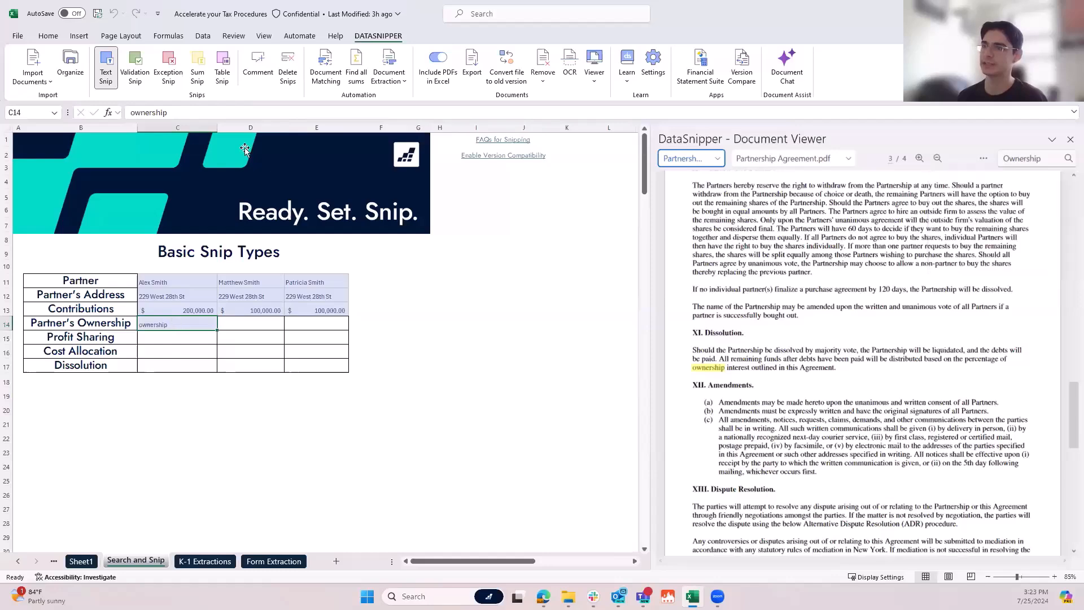
pyautogui.click(289, 60)
# Step: From the page 2 "ownership" match, text-snip the partners' shares of 50, 25 and 25 percent into Partner's Ownership cells C14 to E14
pyautogui.click(1067, 158)
pyautogui.click(986, 213)
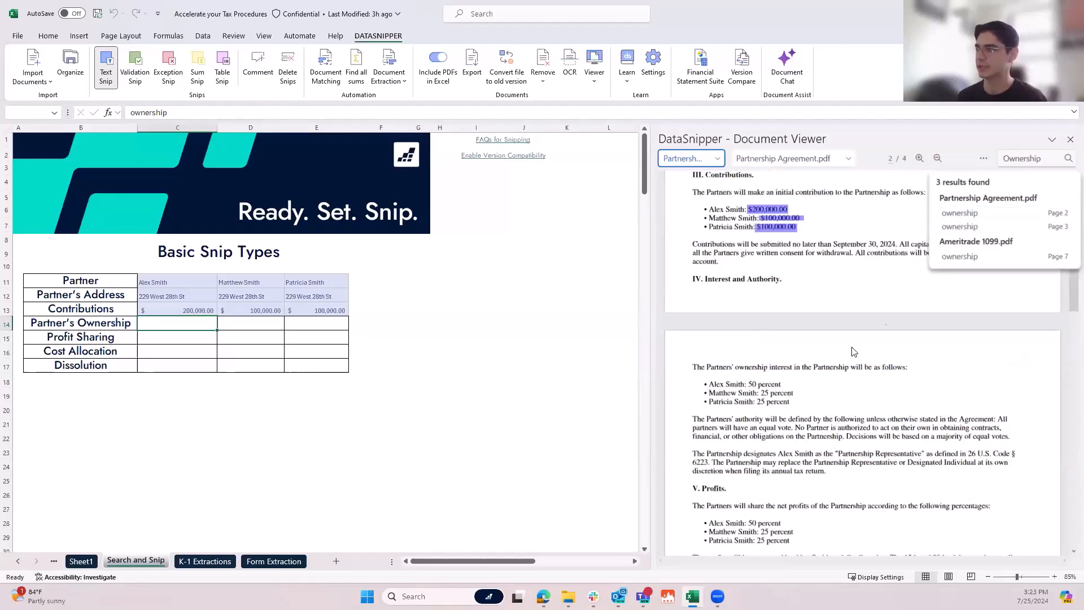
pyautogui.click(980, 220)
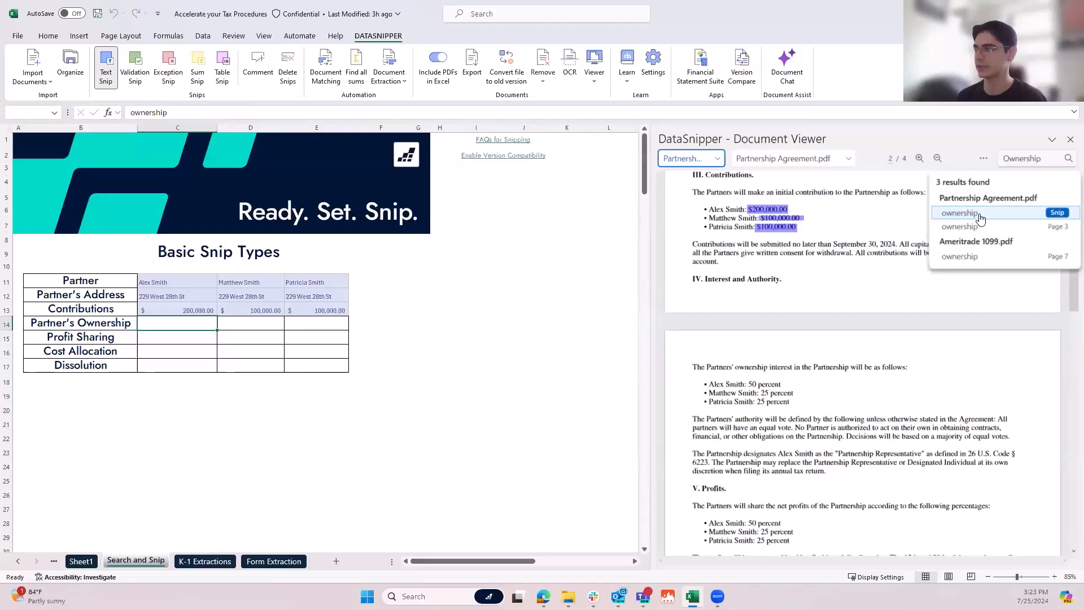
pyautogui.click(982, 227)
pyautogui.click(982, 214)
pyautogui.scroll(-2, 811, 352)
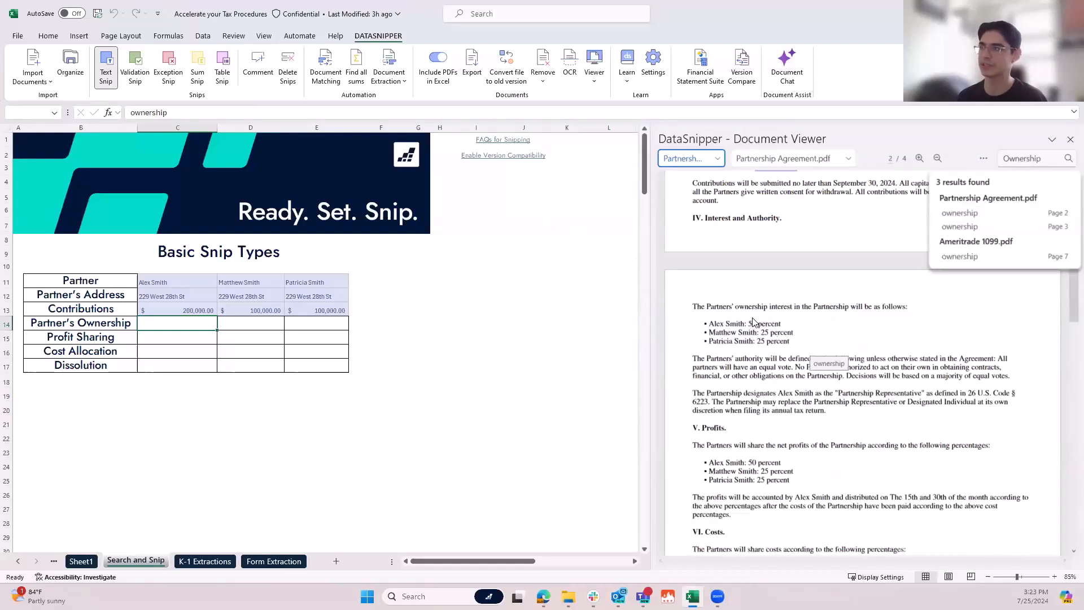
pyautogui.moveTo(749, 320); pyautogui.dragTo(786, 328)
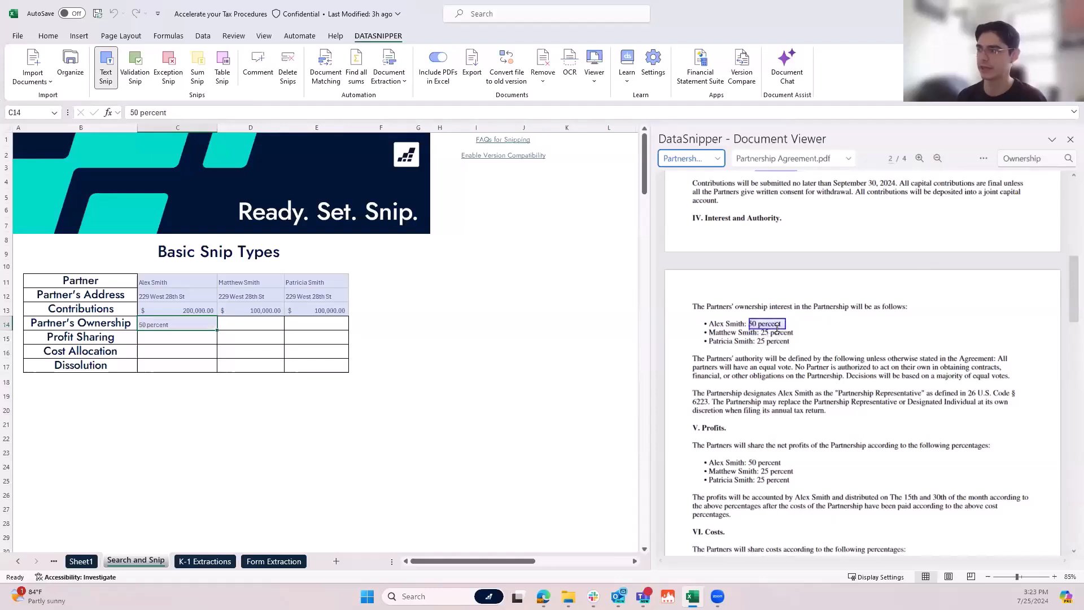
pyautogui.press('Right')
pyautogui.moveTo(758, 328)
pyautogui.mouseDown()
pyautogui.moveTo(792, 334)
pyautogui.moveTo(792, 345)
pyautogui.mouseUp()
pyautogui.press('Right')
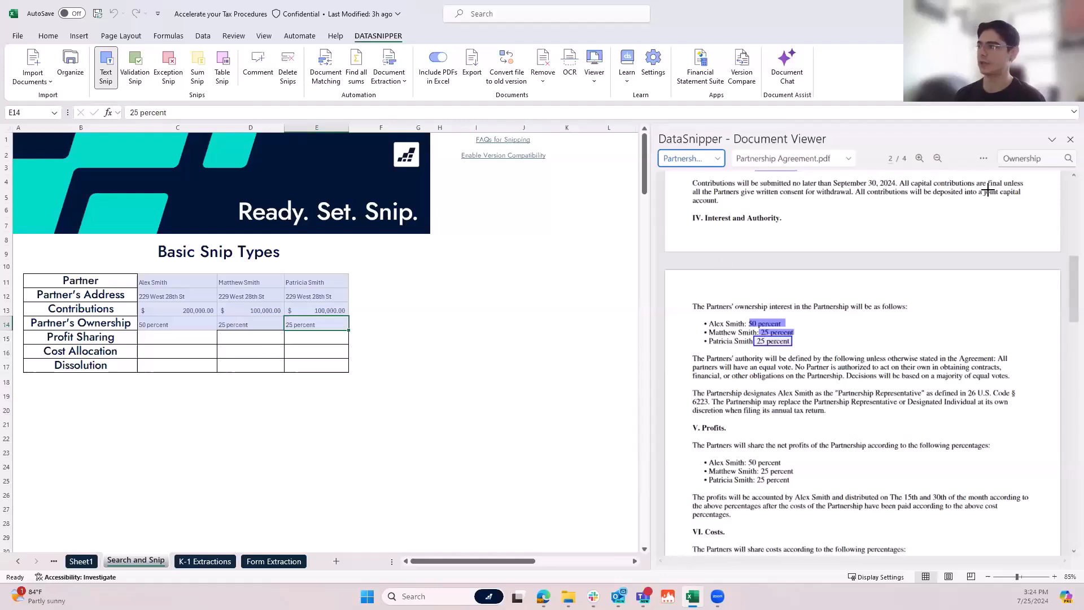
# Step: Target the first Dissolution cell, C17, and search the documents for "Dissolution"
pyautogui.click(1021, 157)
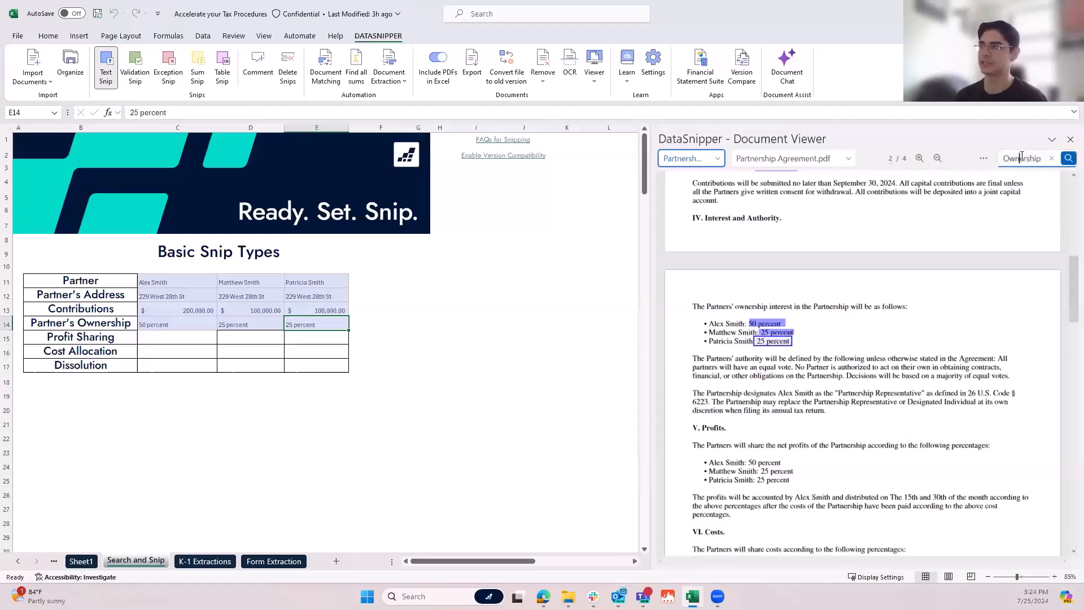
pyautogui.click(200, 364)
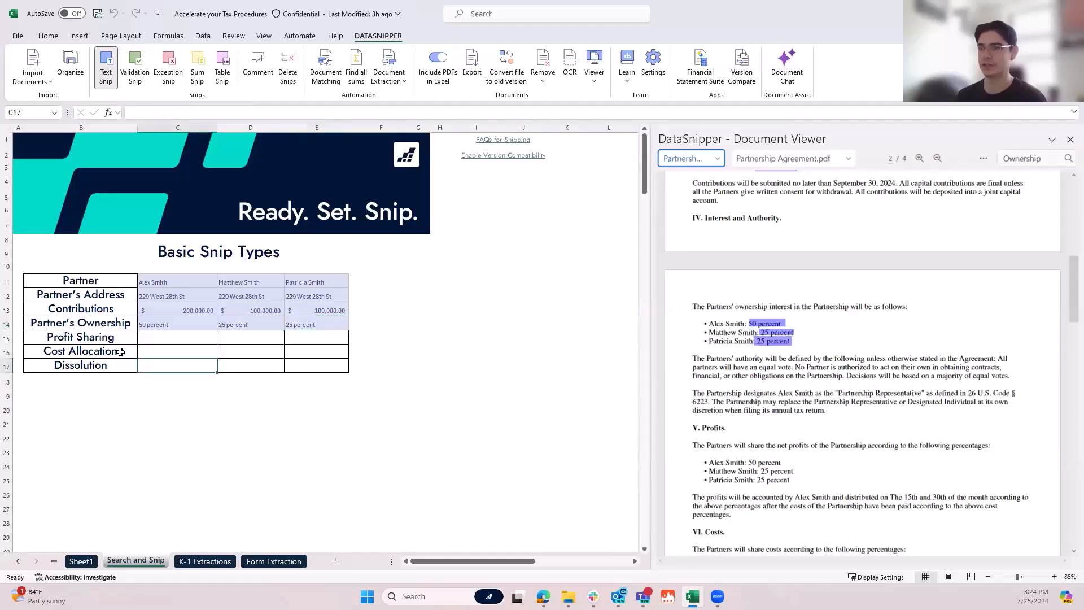
pyautogui.moveTo(1053, 162); pyautogui.dragTo(953, 159)
pyautogui.write('S')
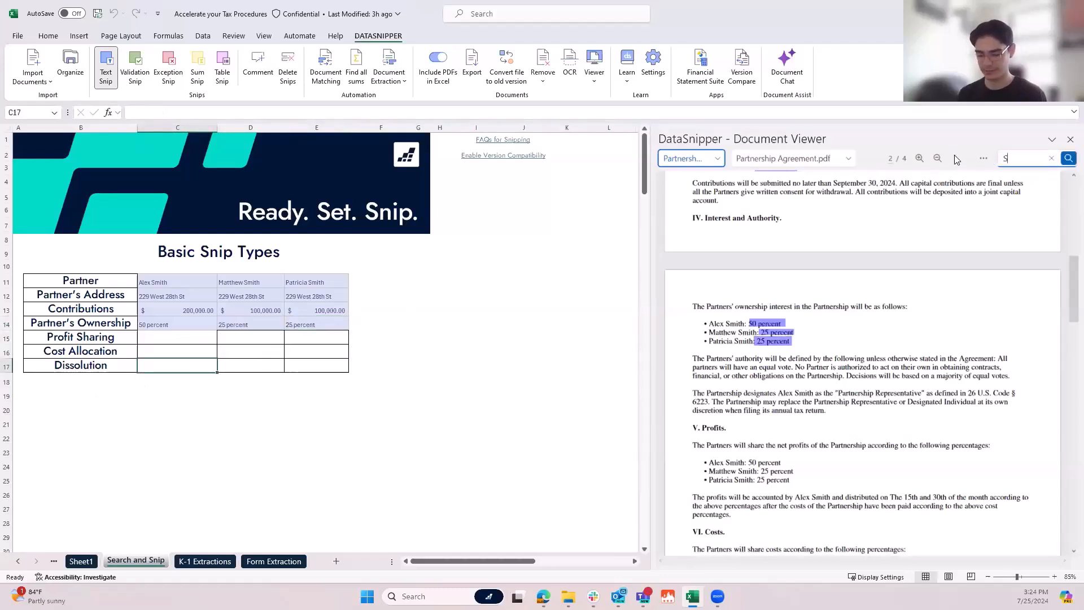
pyautogui.write('issolution')
pyautogui.press('Return')
pyautogui.click(980, 222)
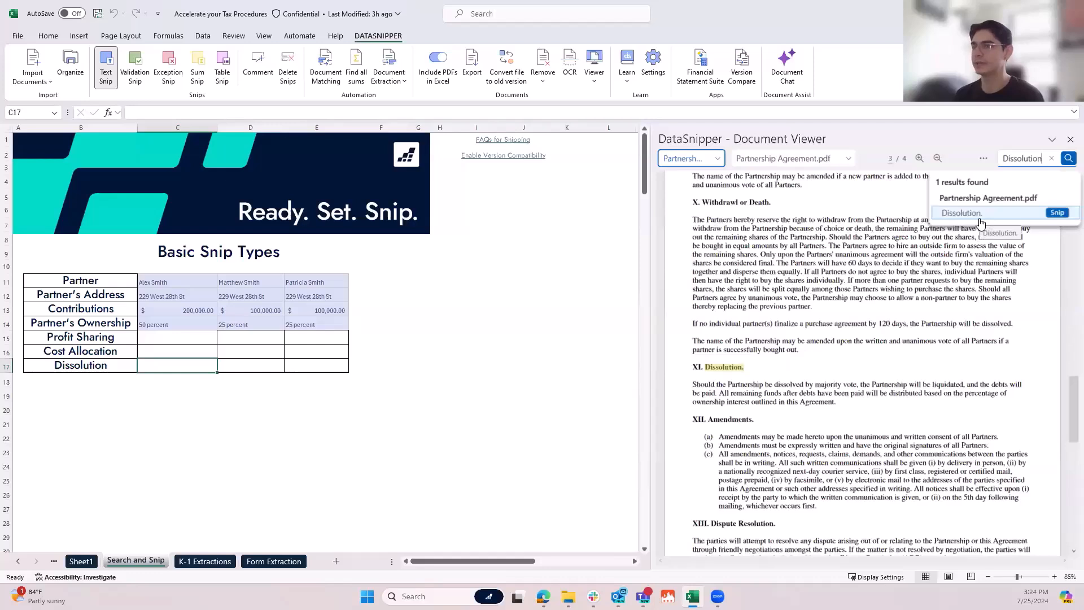
# Step: Snip the "Dissolution." match directly from the search results into C17, and delete that snip
pyautogui.click(1059, 215)
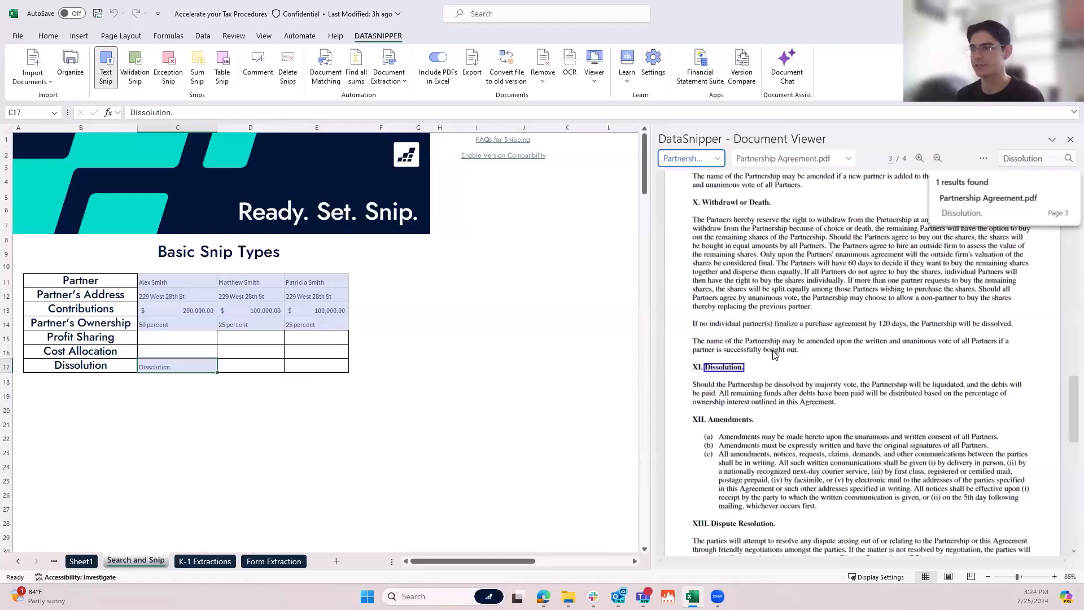
pyautogui.click(190, 366)
pyautogui.click(289, 78)
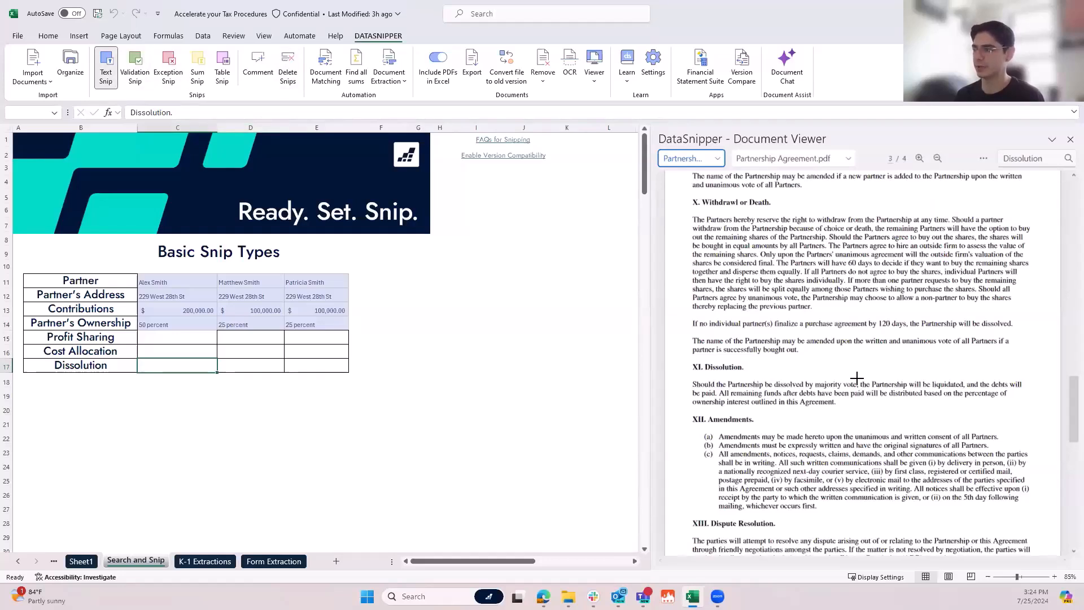
# Step: Text-snip "Should the Partnership" from section XI of the agreement into C17, and trace the cell back to its source passage
pyautogui.moveTo(689, 380); pyautogui.dragTo(765, 391)
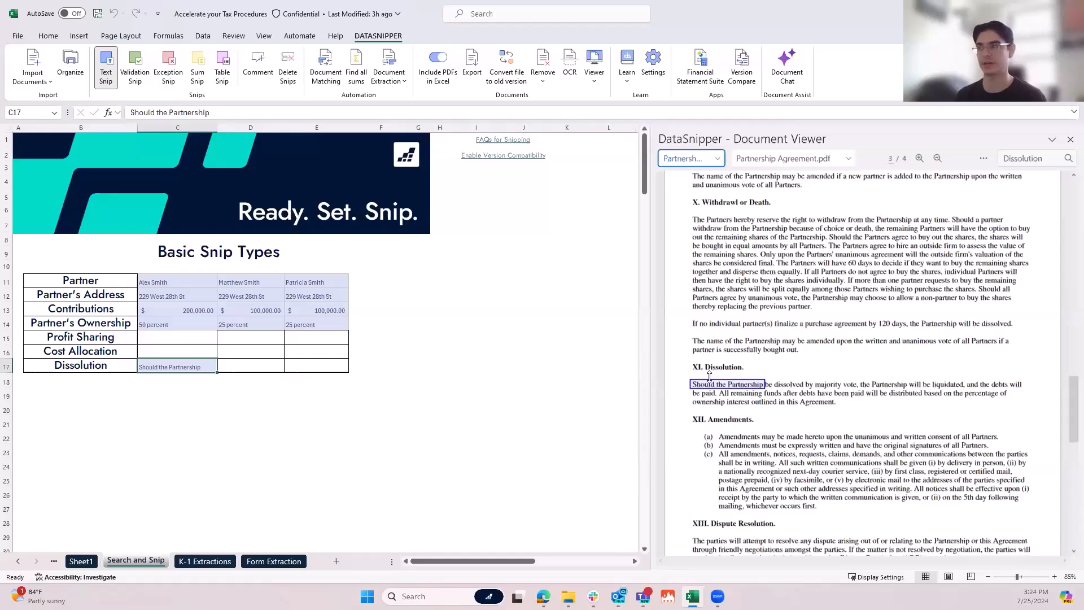
pyautogui.click(271, 405)
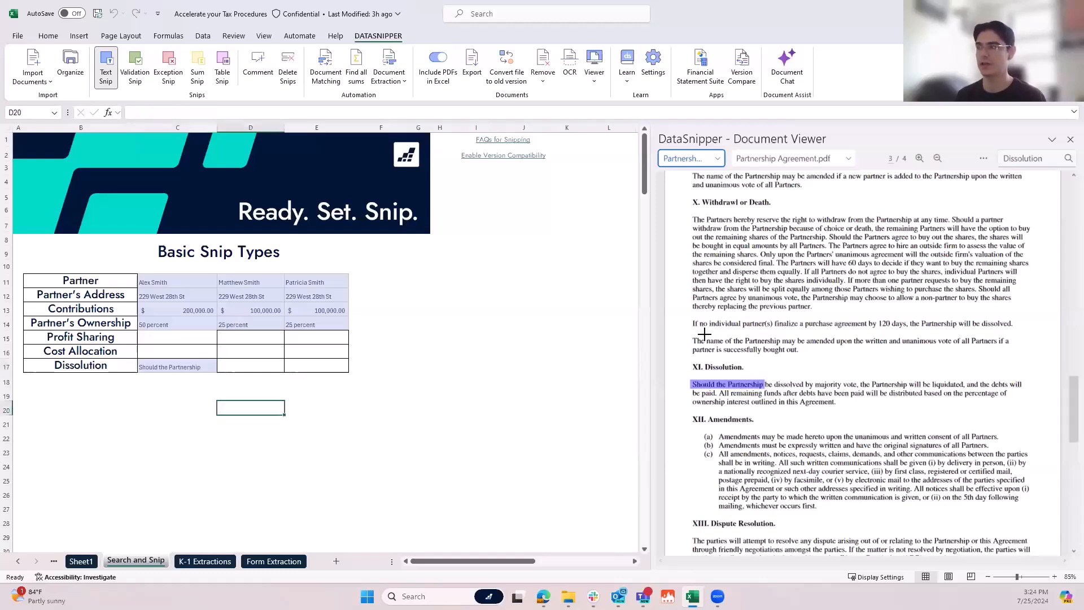
pyautogui.scroll(3, 709, 339)
pyautogui.click(180, 368)
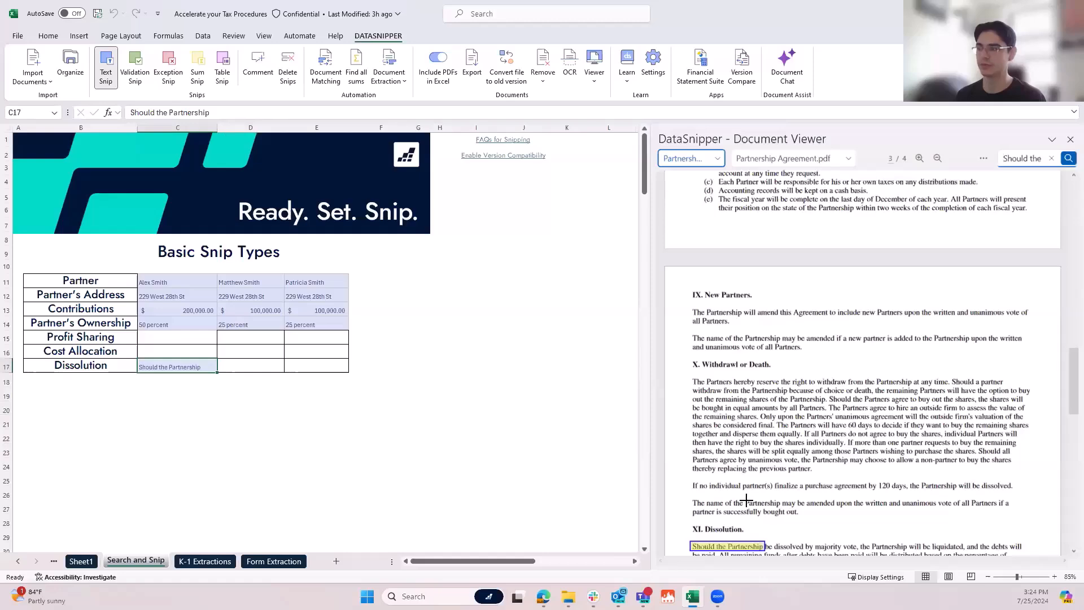
pyautogui.scroll(-2, 747, 500)
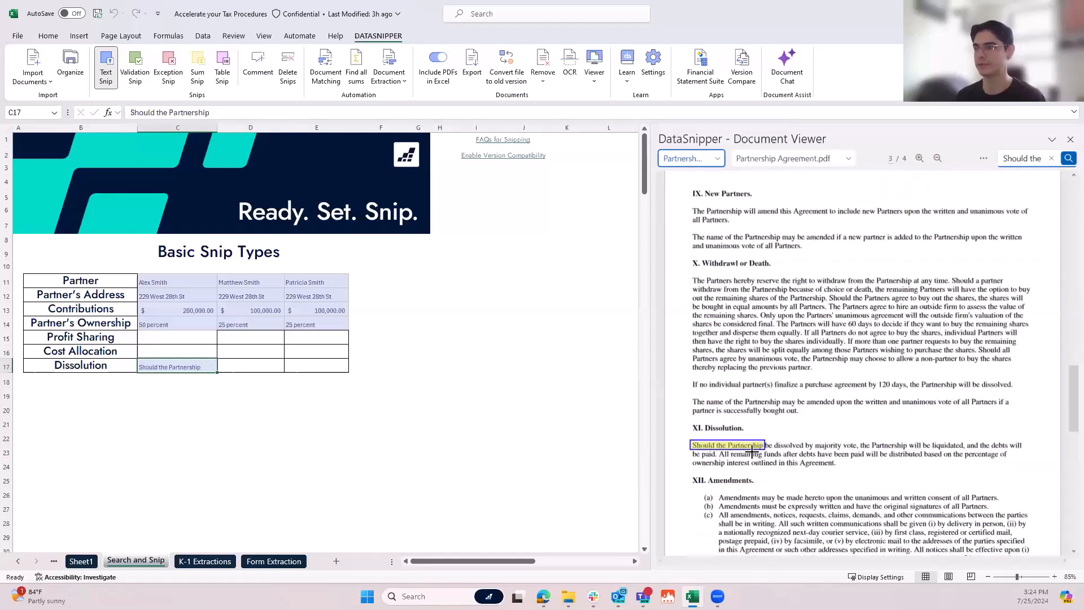